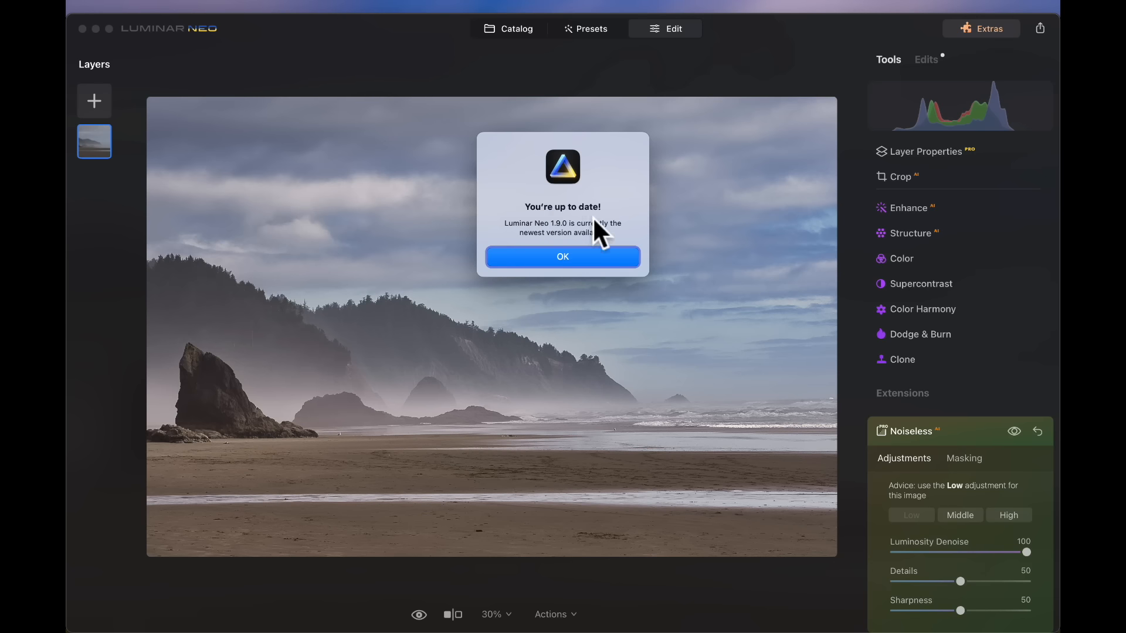
- Dismiss the up-to-date notice
left_click(569, 260)
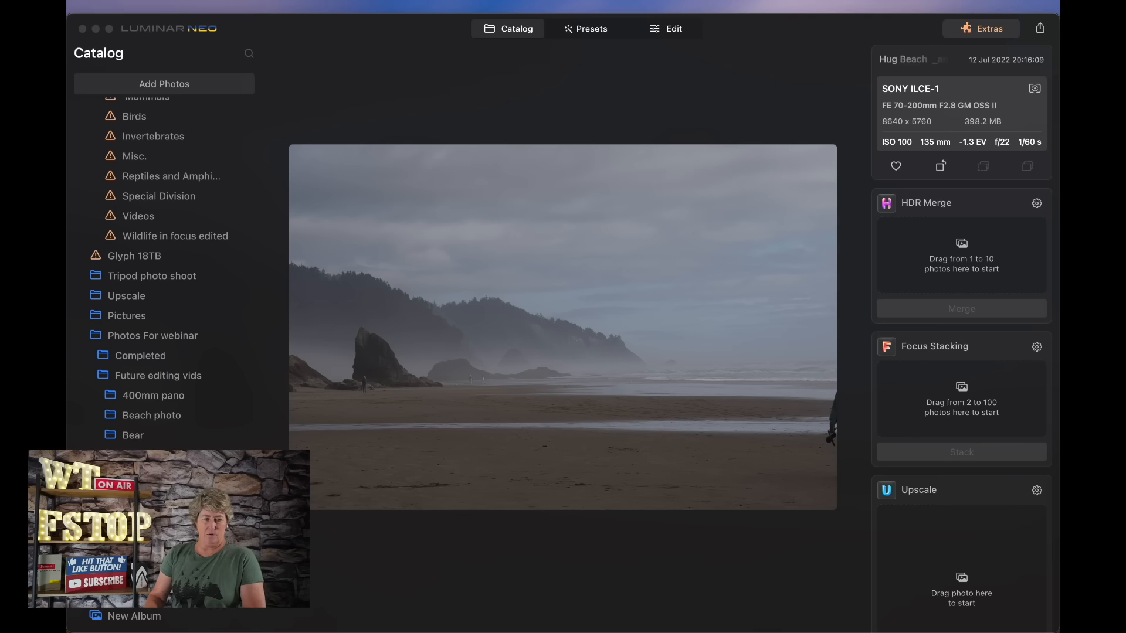
left_click(468, 614)
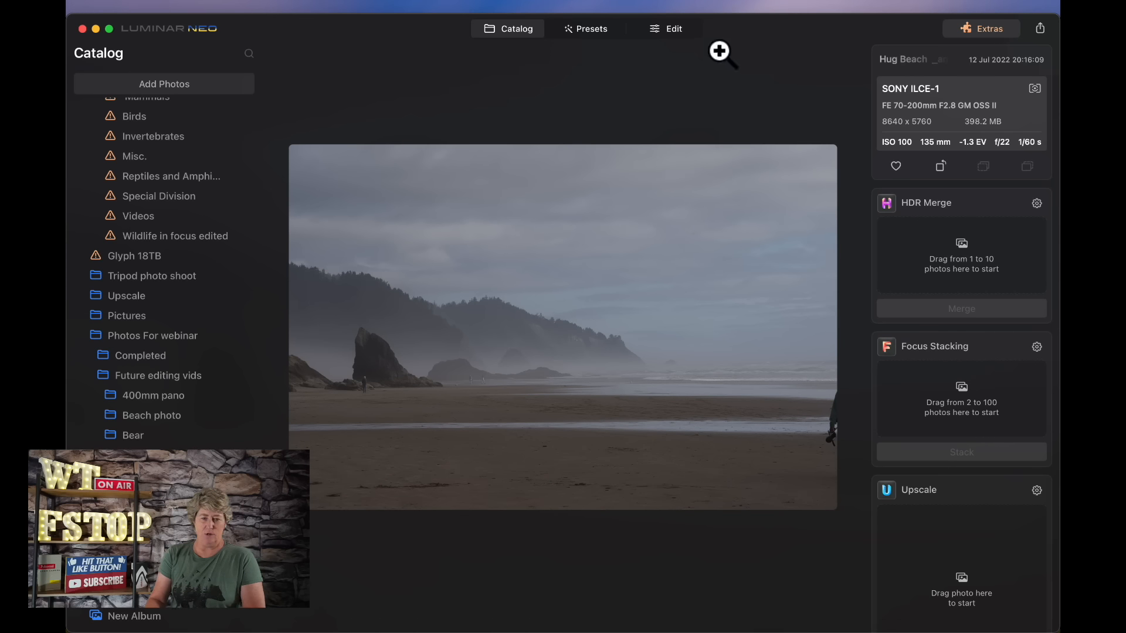
- Apply the Dynamic Result preset from the Overcast collection at an amount of about 100
left_click(583, 28)
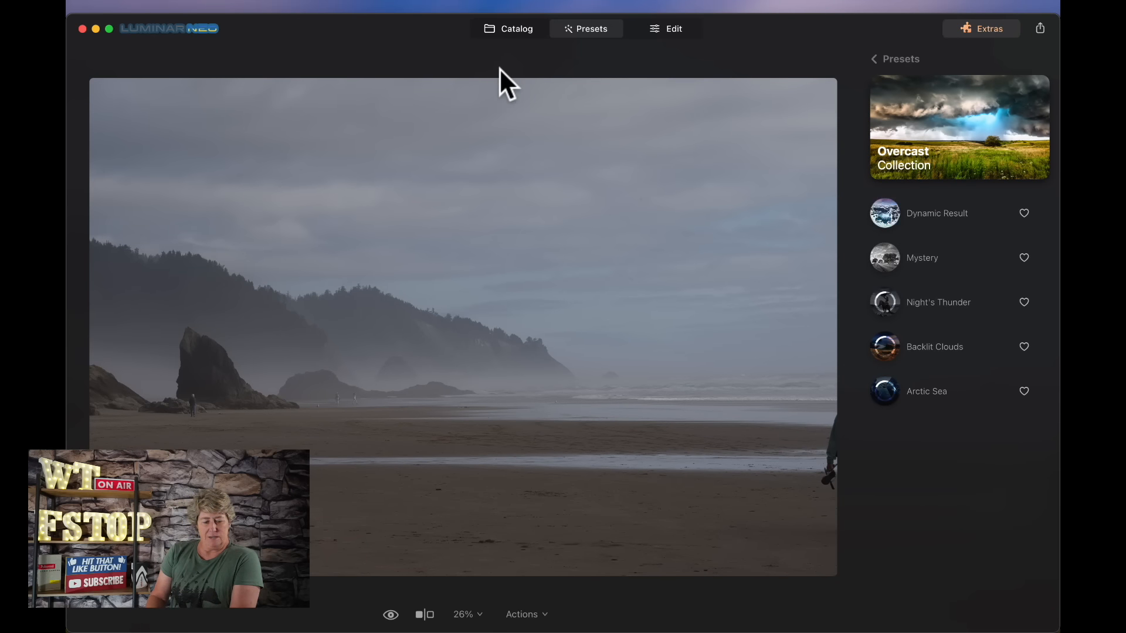
left_click(969, 222)
left_click(952, 217)
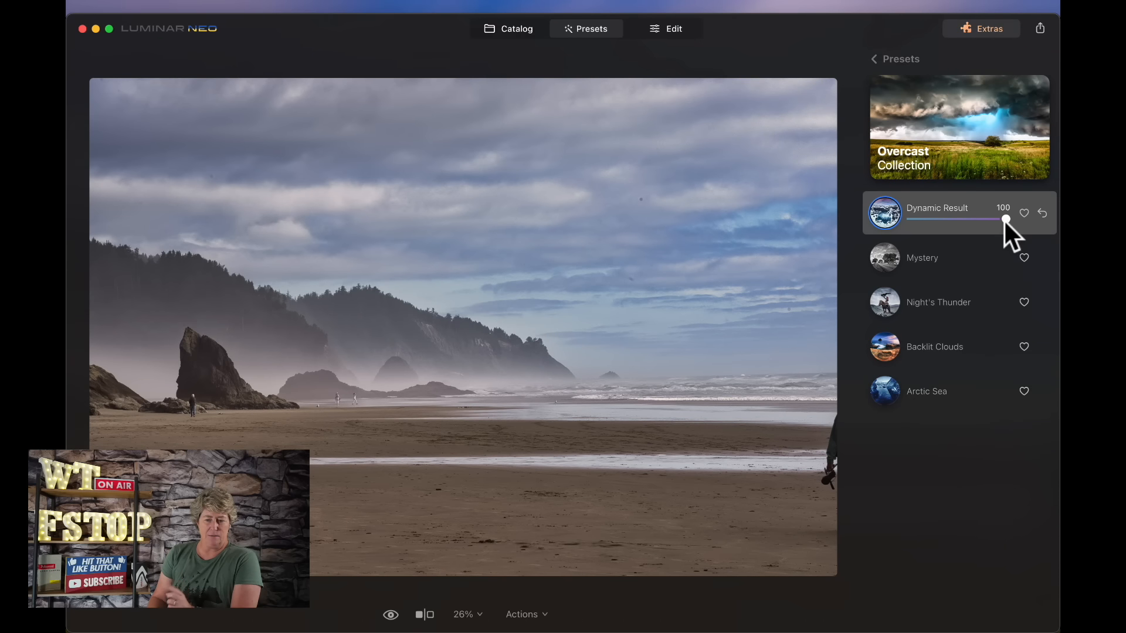
mouse_move(1004, 220)
left_mouse_down()
mouse_move(906, 220)
mouse_move(1005, 221)
left_mouse_up()
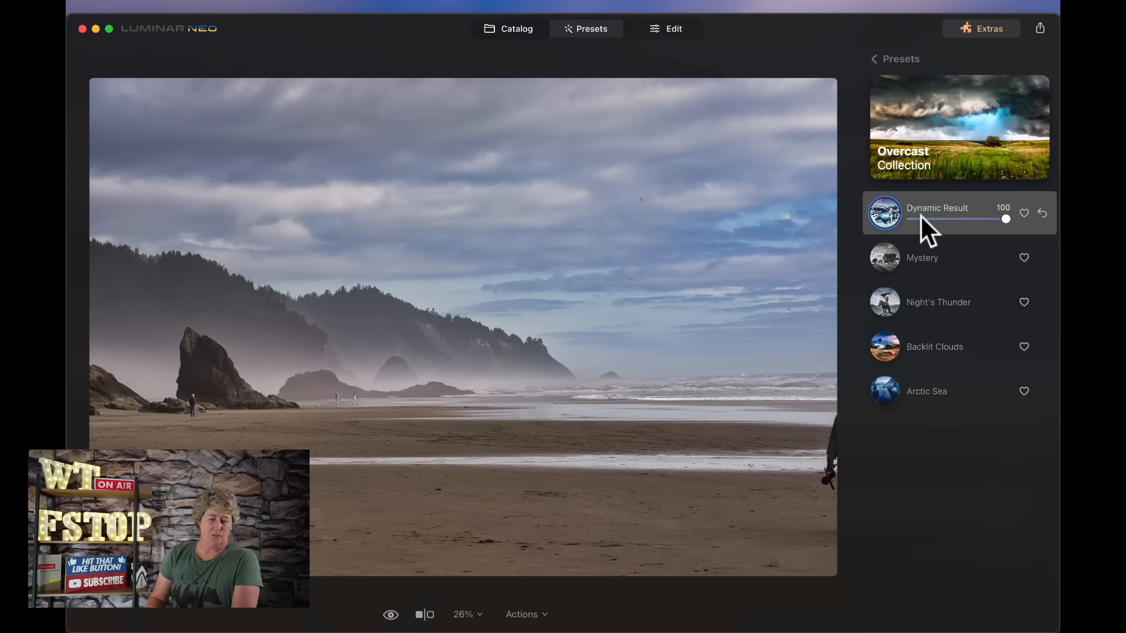
left_click(921, 217)
left_click_drag(924, 217, 1008, 222)
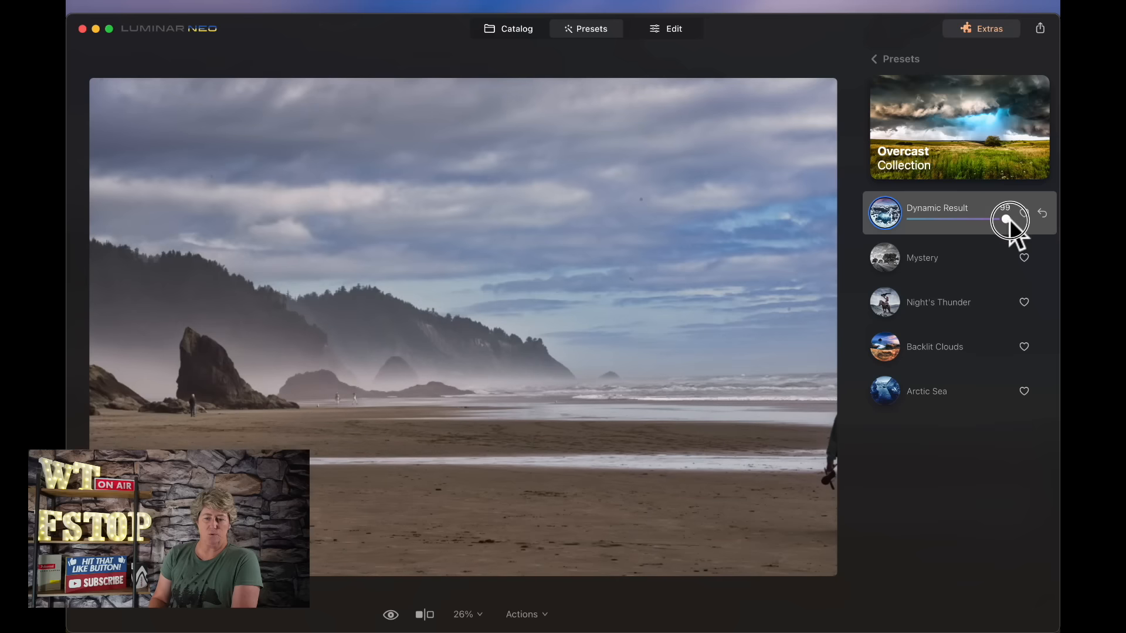
- Review the list of edits the preset applied in the Edit workspace
left_click(664, 29)
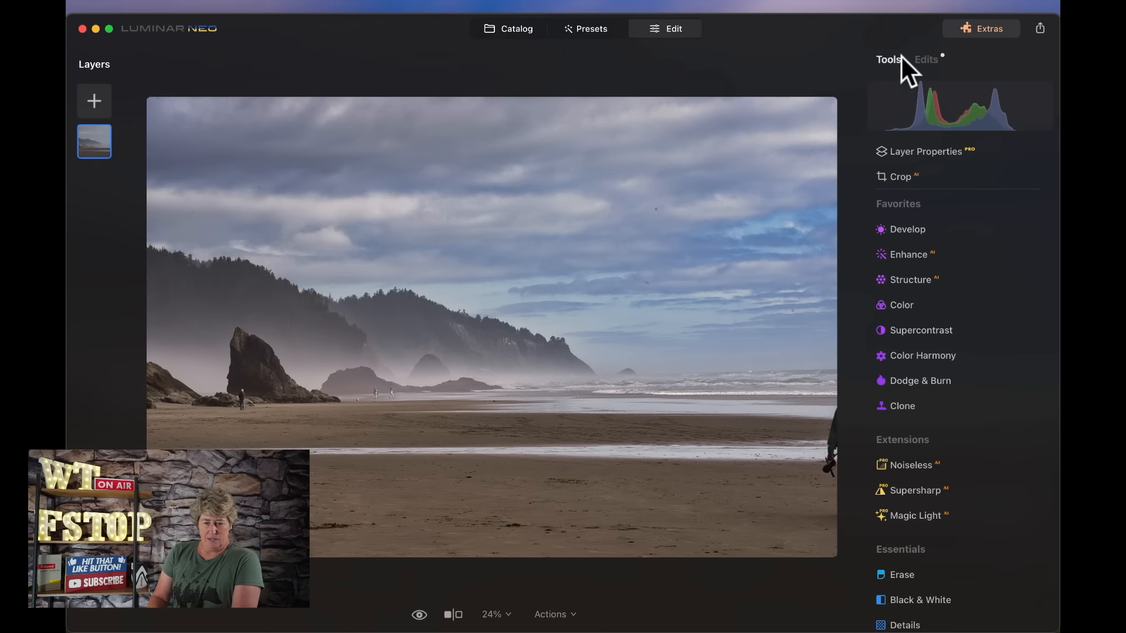
left_click(931, 60)
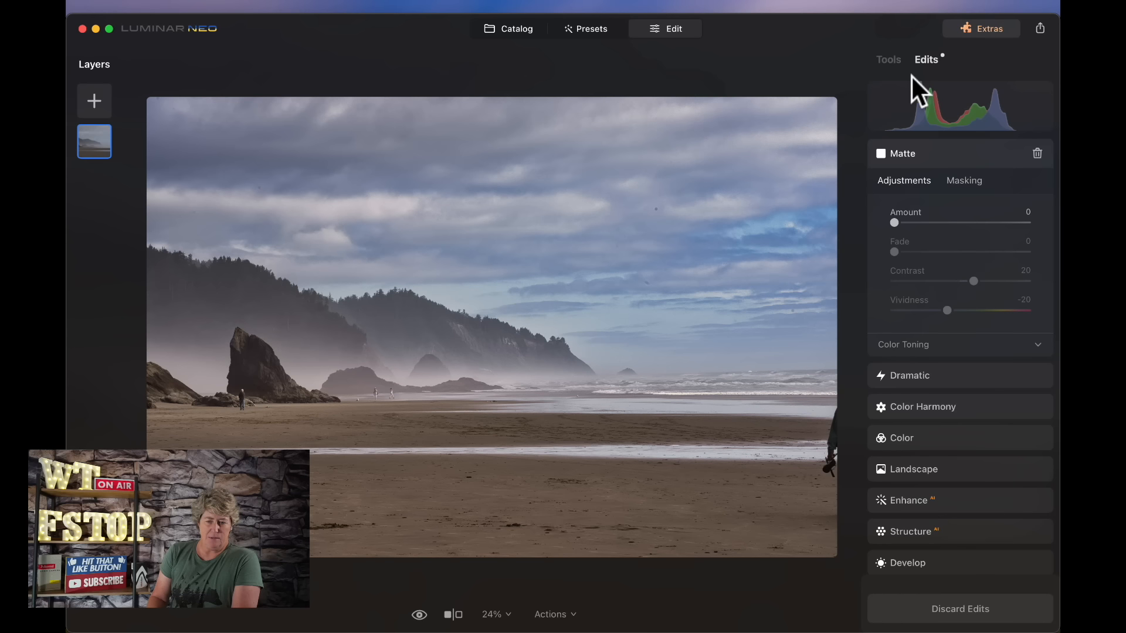
left_click(897, 150)
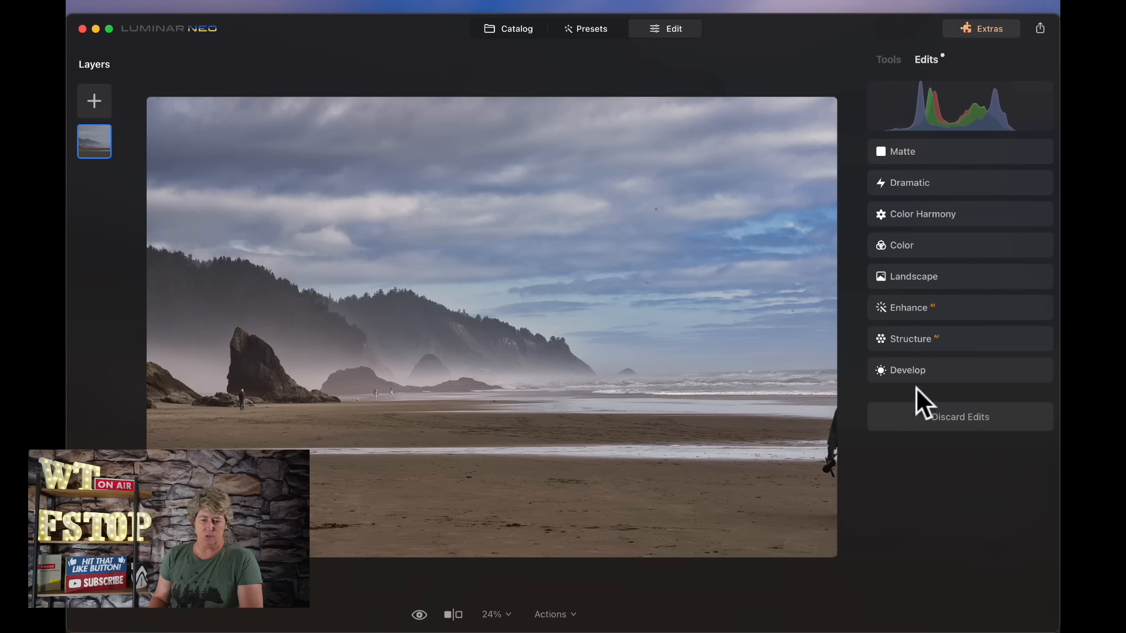
left_click(888, 59)
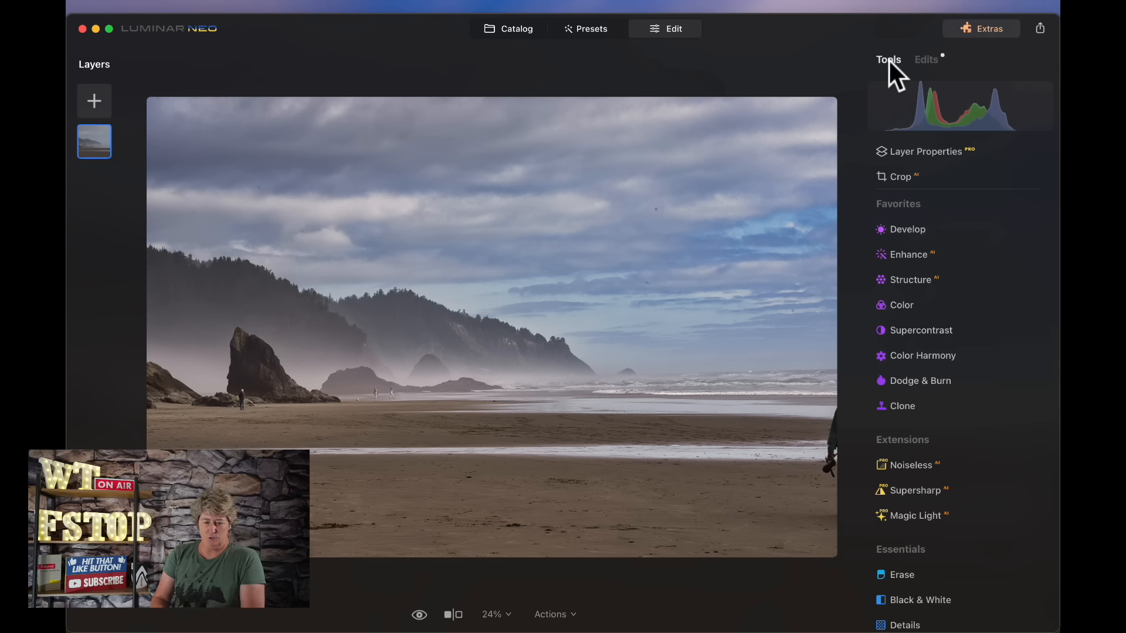
- Zoom into the beach and erase the two people walking along the shoreline with the Erase tool
left_click(374, 395)
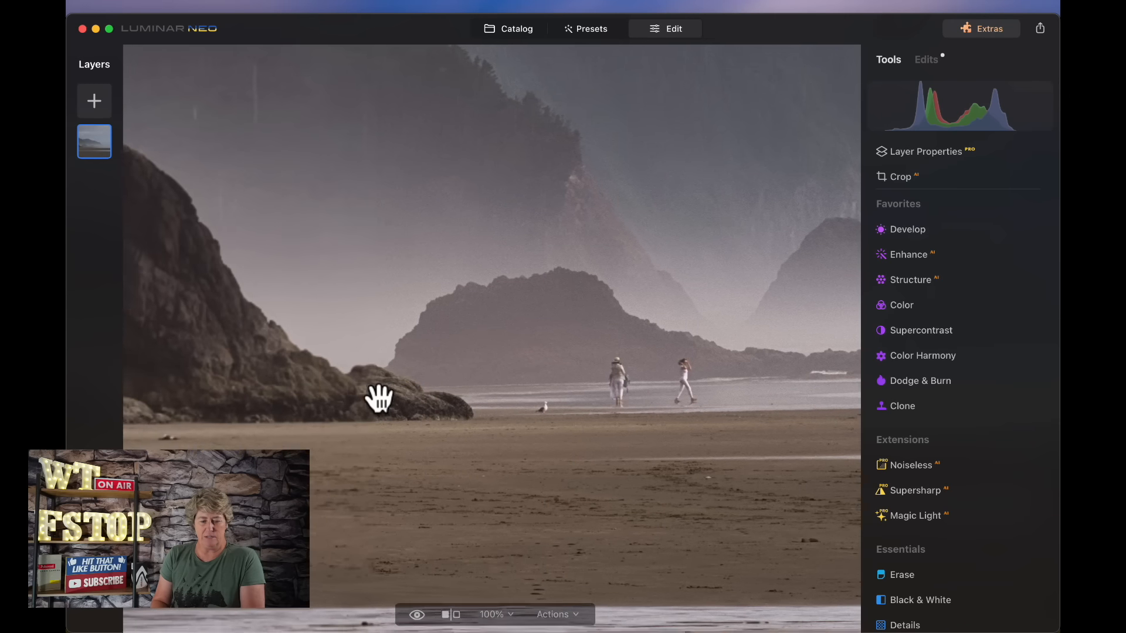
left_click(902, 575)
left_click_drag(694, 369, 684, 405)
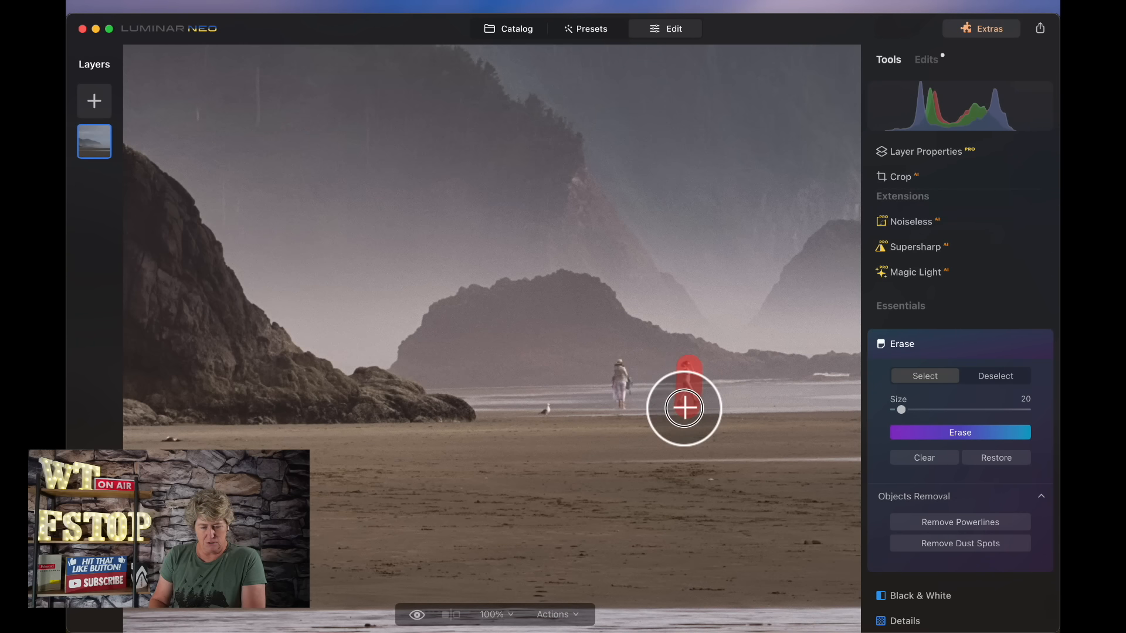
left_click(973, 433)
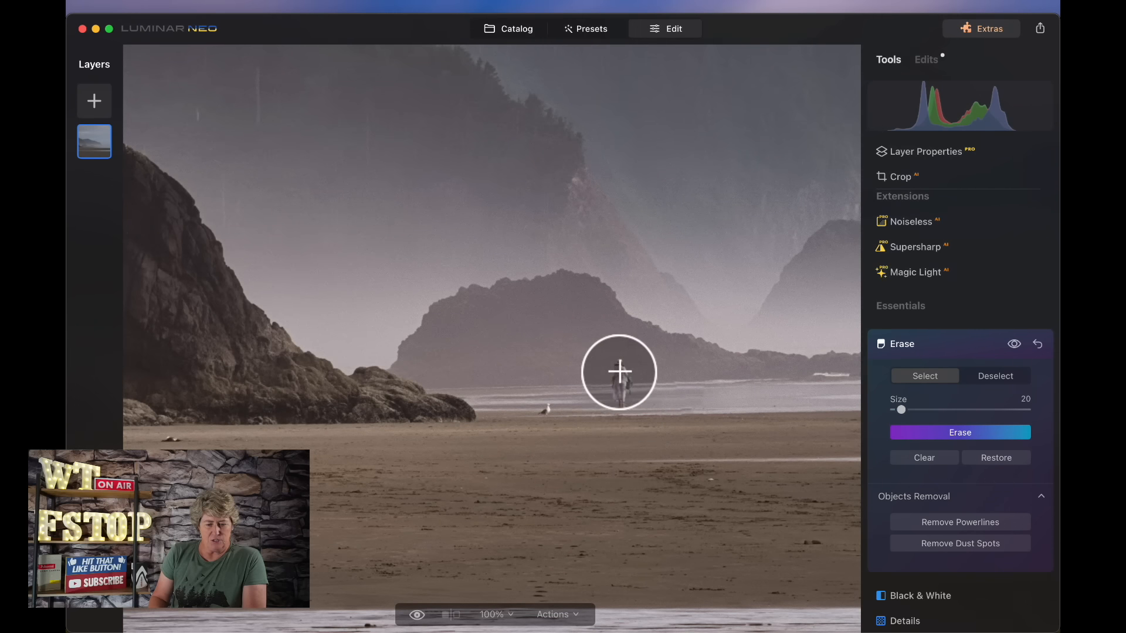
left_click_drag(621, 370, 622, 407)
left_click(966, 432)
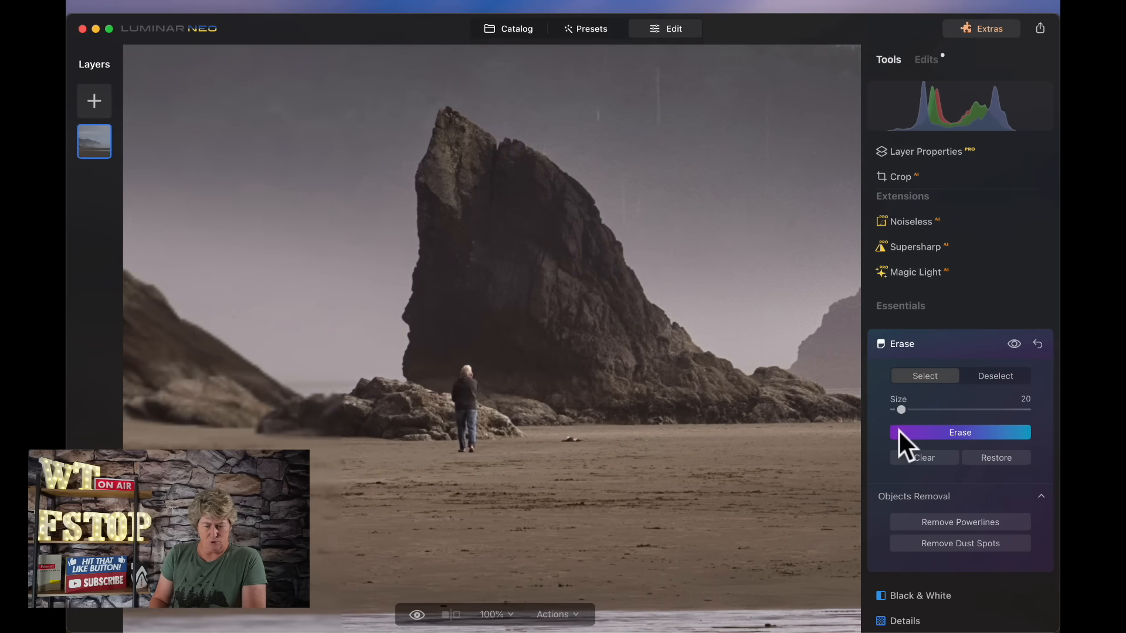
- Set the Erase brush size to 27 and erase the man standing in front of the sea stack
left_click_drag(903, 410, 908, 410)
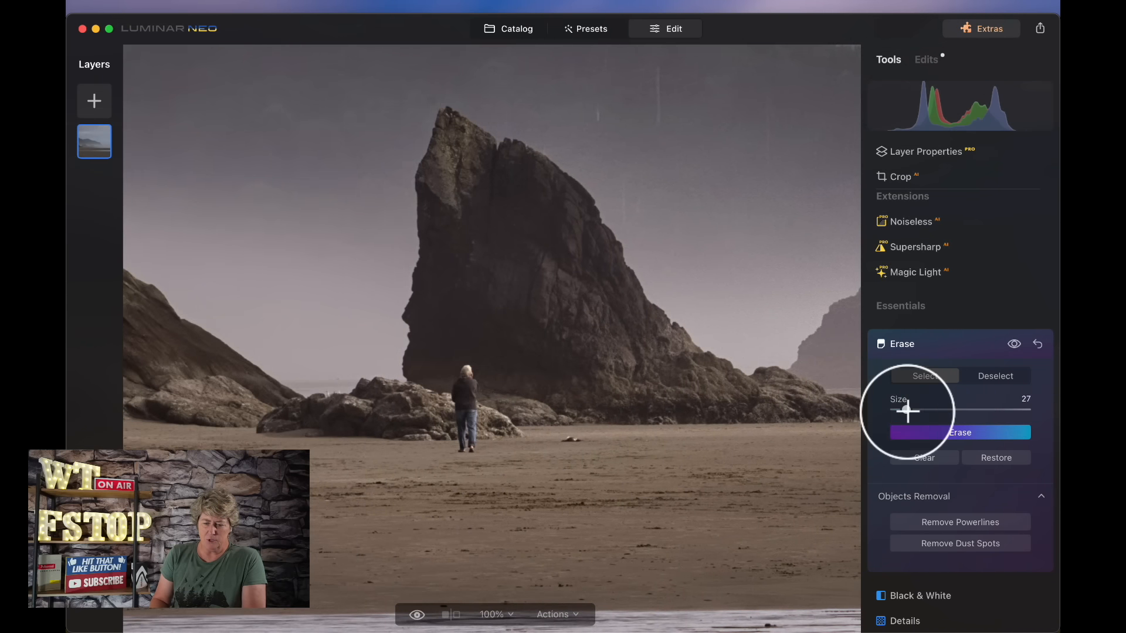
left_click_drag(465, 378, 465, 445)
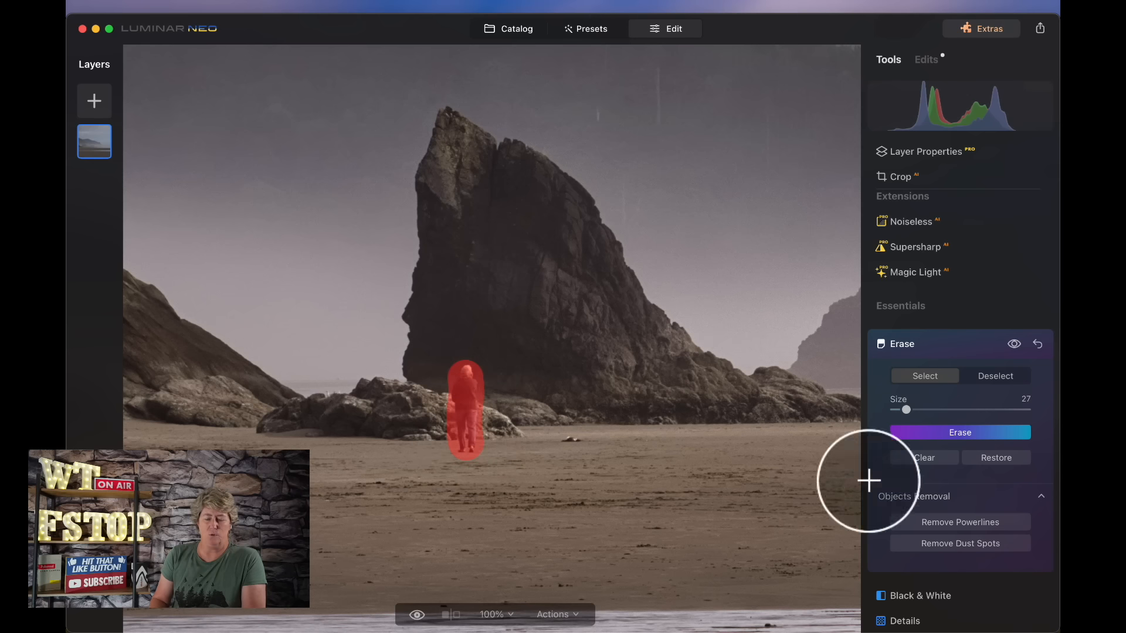
left_click(961, 432)
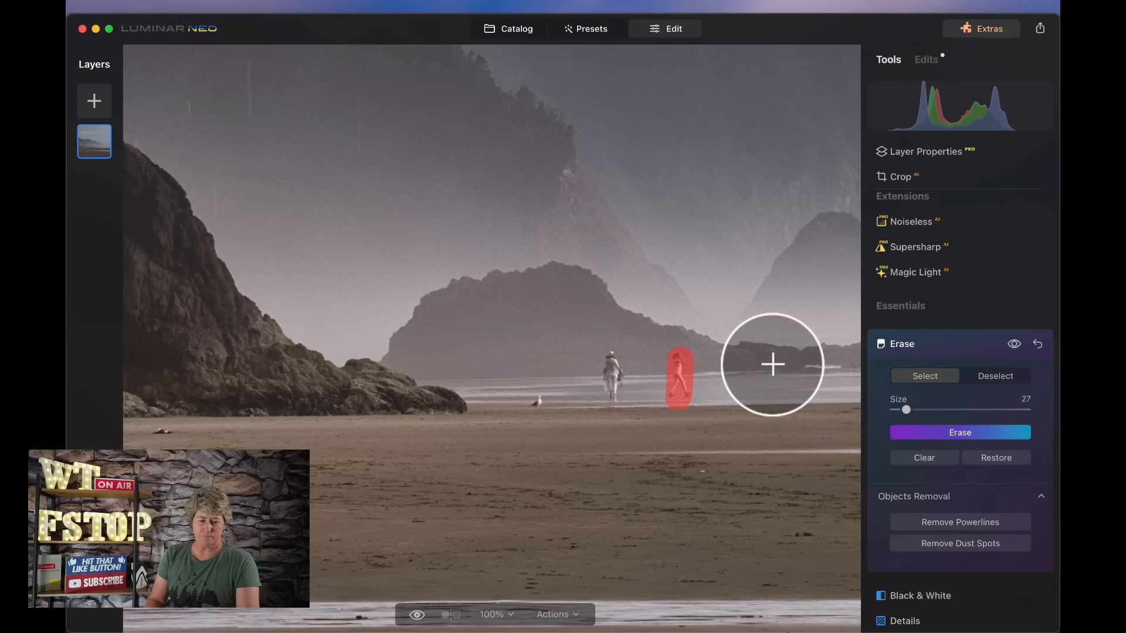
- Undo and redo the last erasure to compare the result
key("ctrl+z")
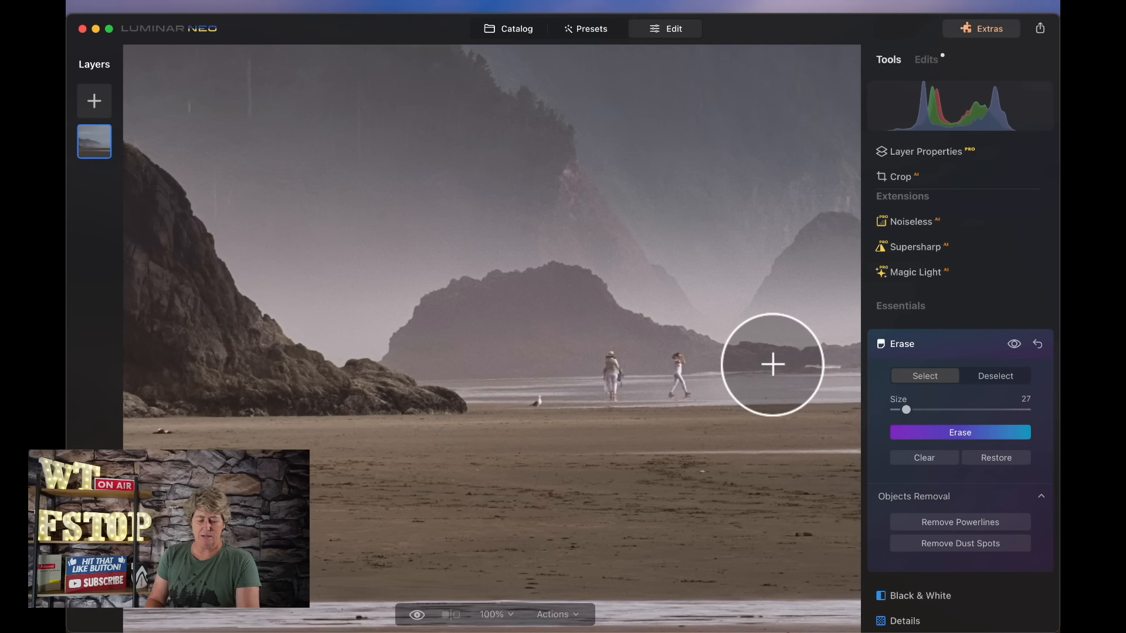
key("super+shift+z")
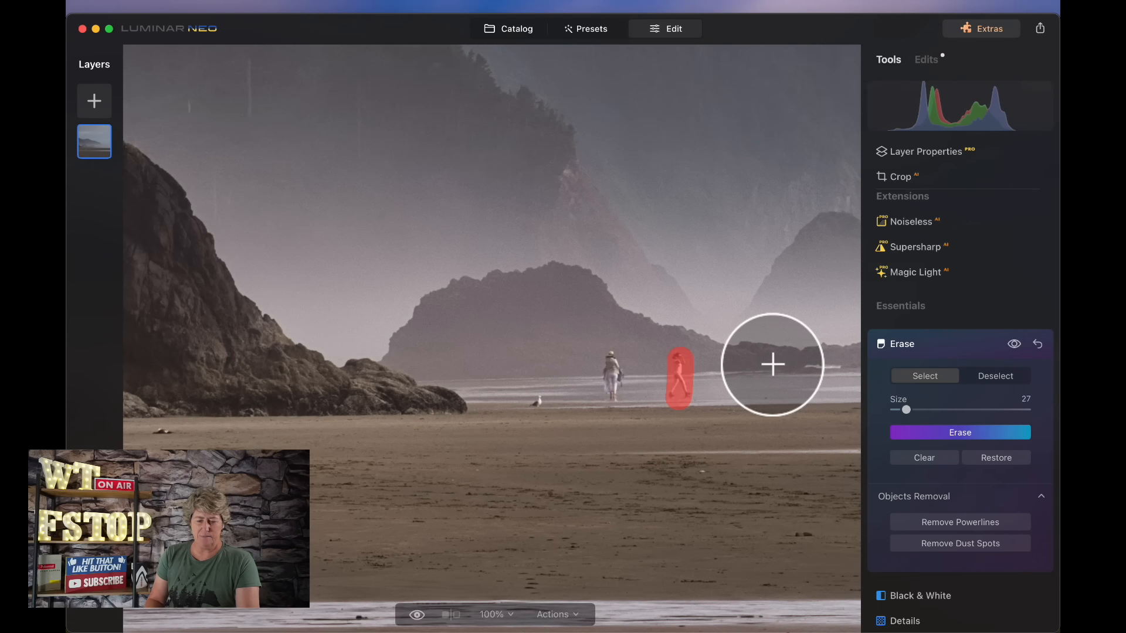
key("super+shift+z")
key("super+shift+z")
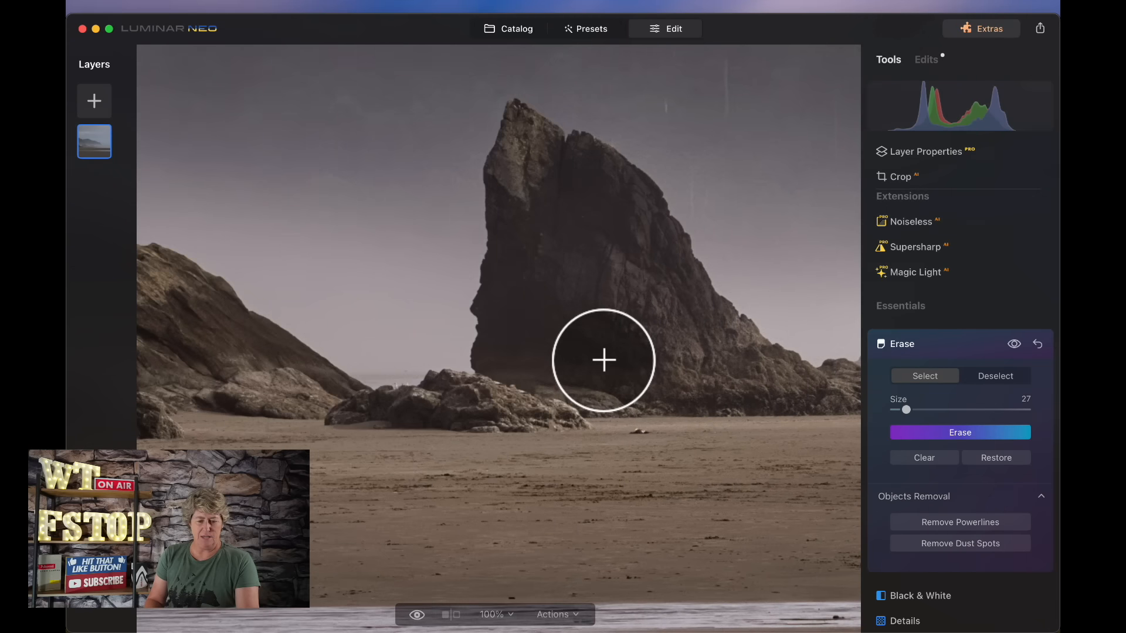
- Crop the photo tighter from the top-right corner, reposition the frame, and apply the crop
left_click(604, 359)
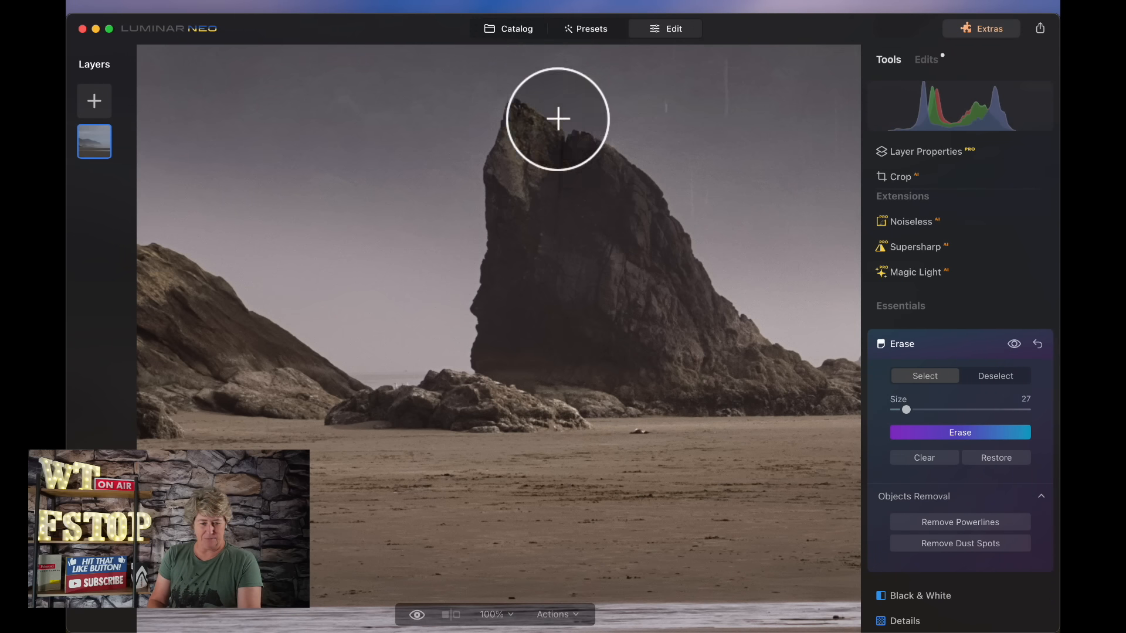
left_click(902, 176)
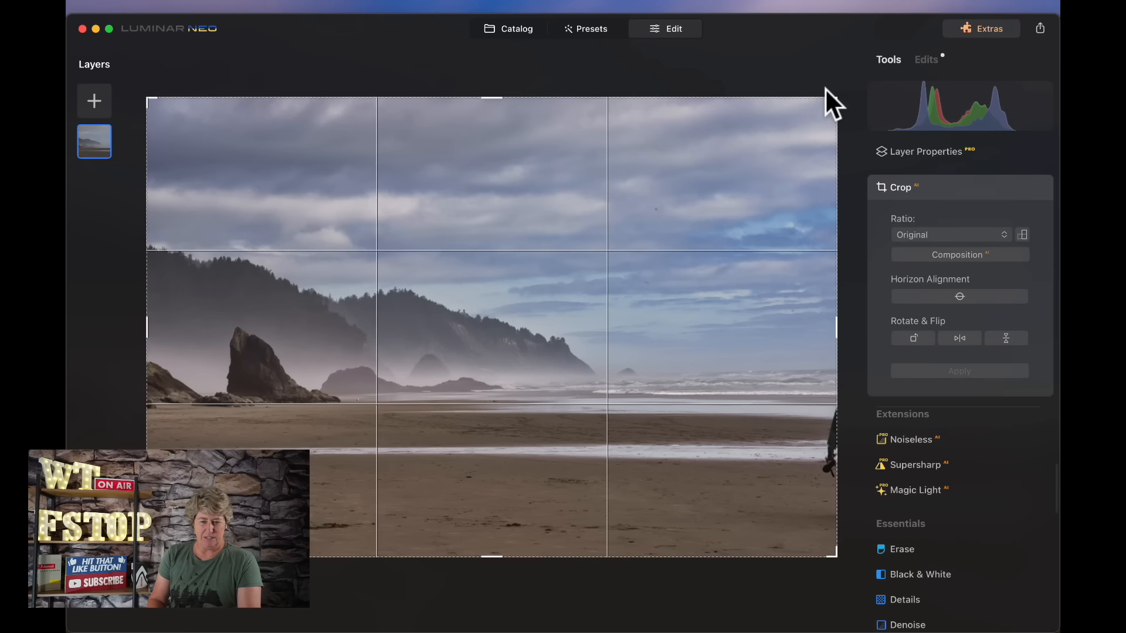
left_click_drag(837, 96, 723, 194)
left_click_drag(616, 291, 604, 332)
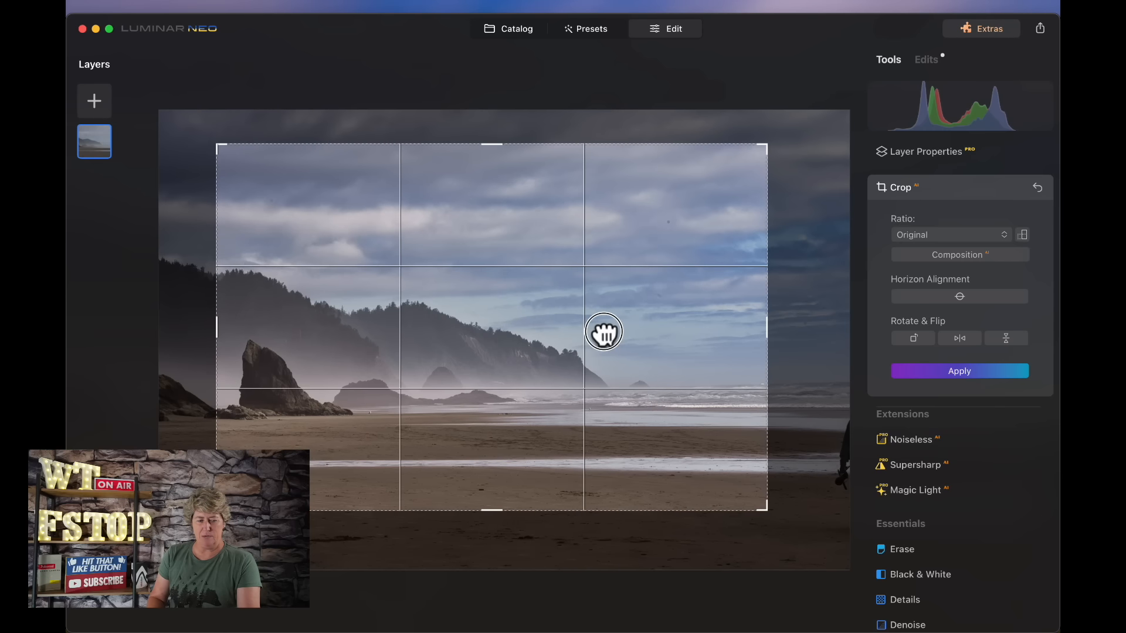
left_click(974, 377)
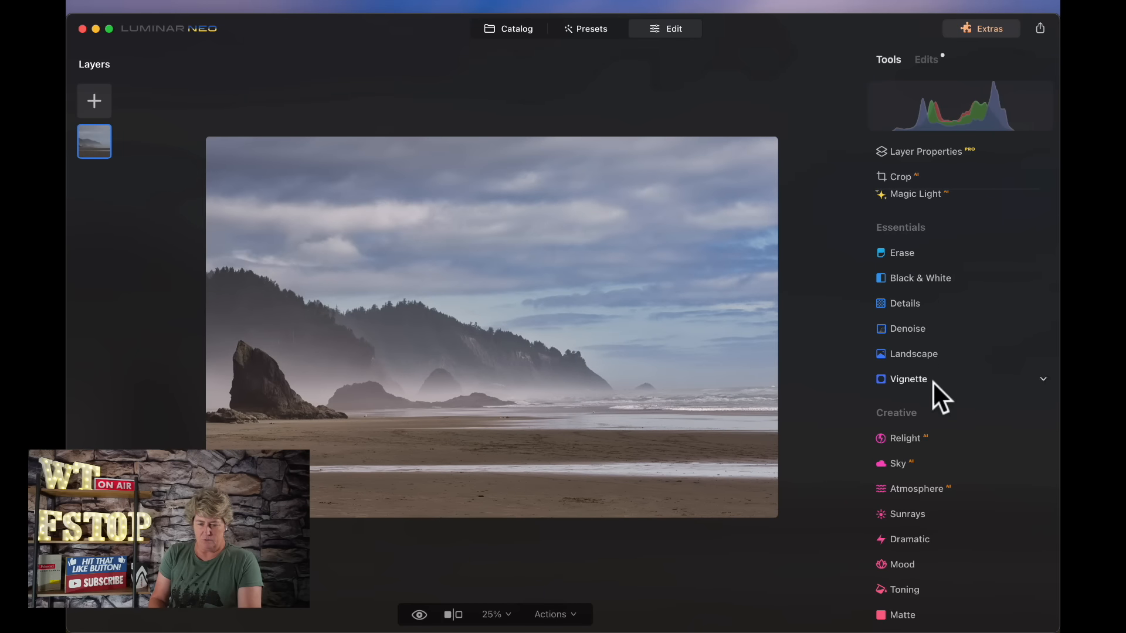
- Add a Linear Gradient mask to Denoise, drawn from the top of the sky down toward the beach
left_click(896, 329)
left_click(966, 368)
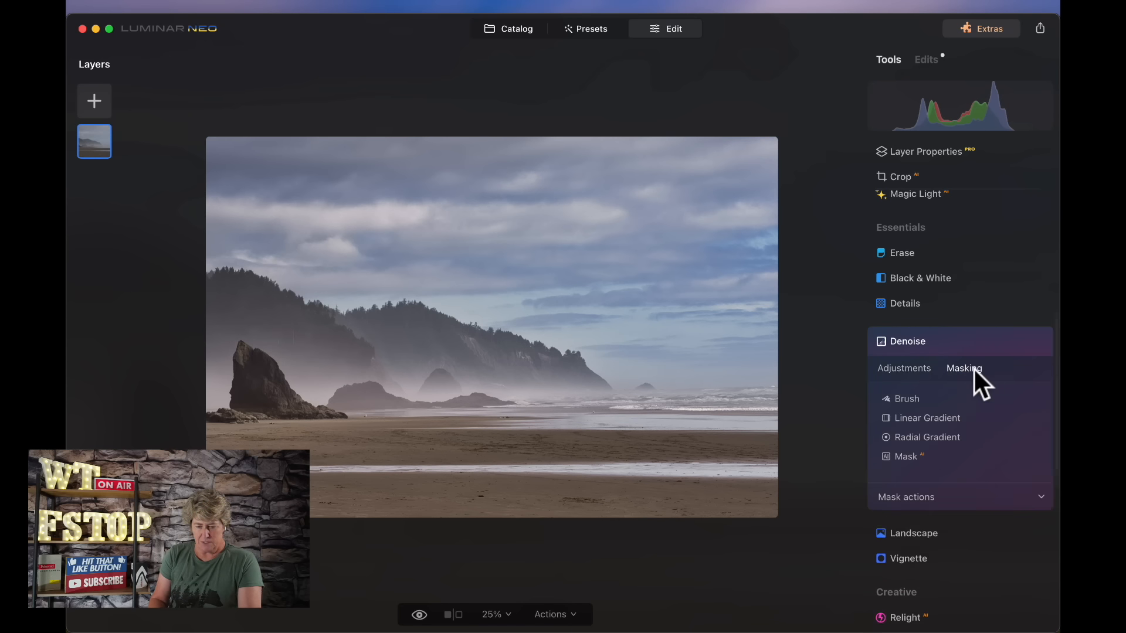
left_click(925, 418)
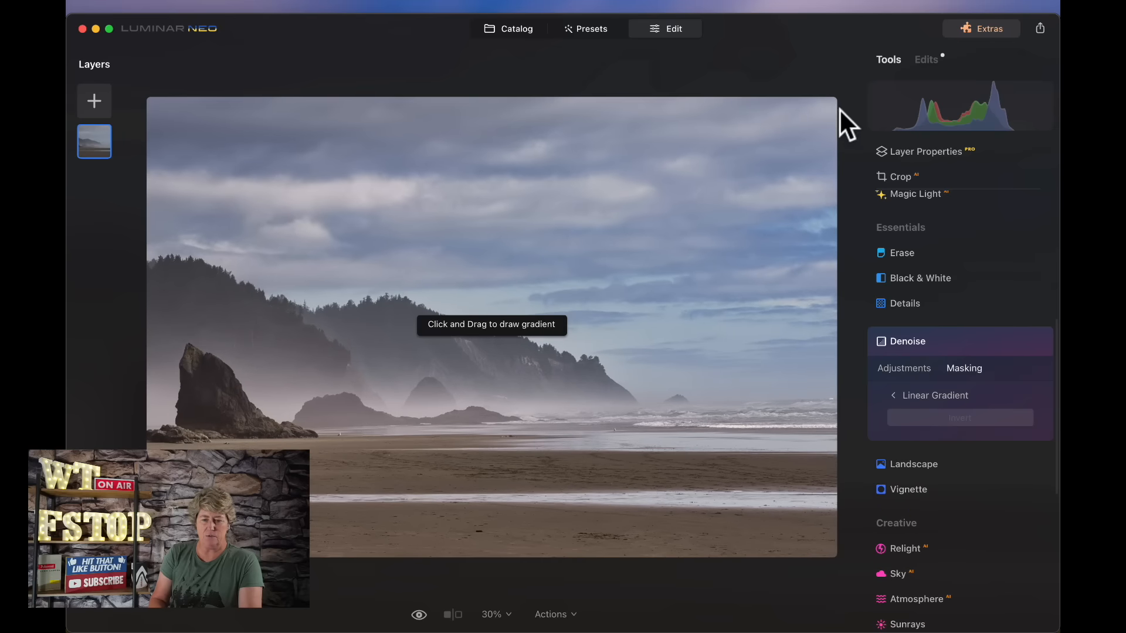
left_click_drag(833, 96, 616, 568)
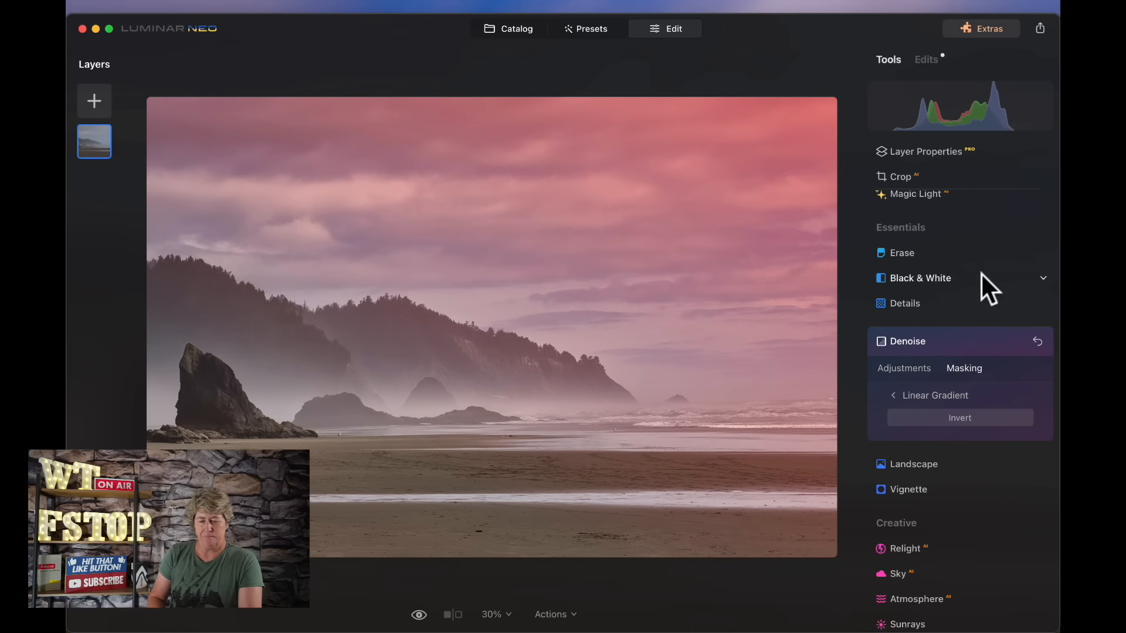
- Set Denoise Luminosity to 100 and Color to 27
left_click(903, 373)
left_click_drag(895, 411, 1027, 412)
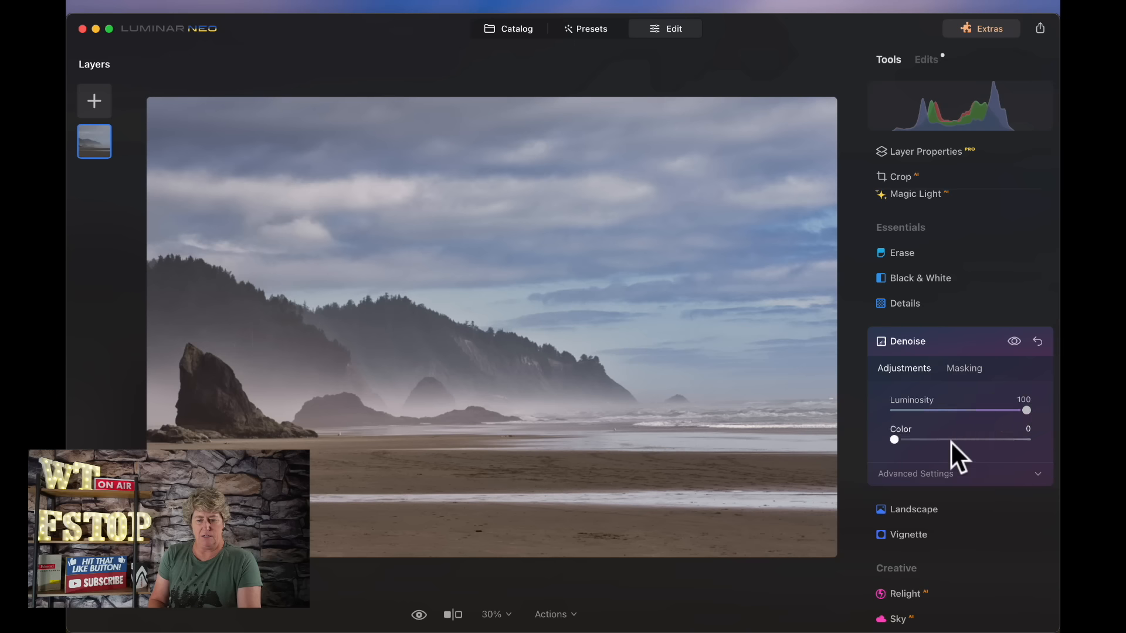
left_click_drag(895, 440, 931, 440)
- Zoom into the sky, toggle the Denoise preview, and raise Denoise Color to 70
left_click(728, 231)
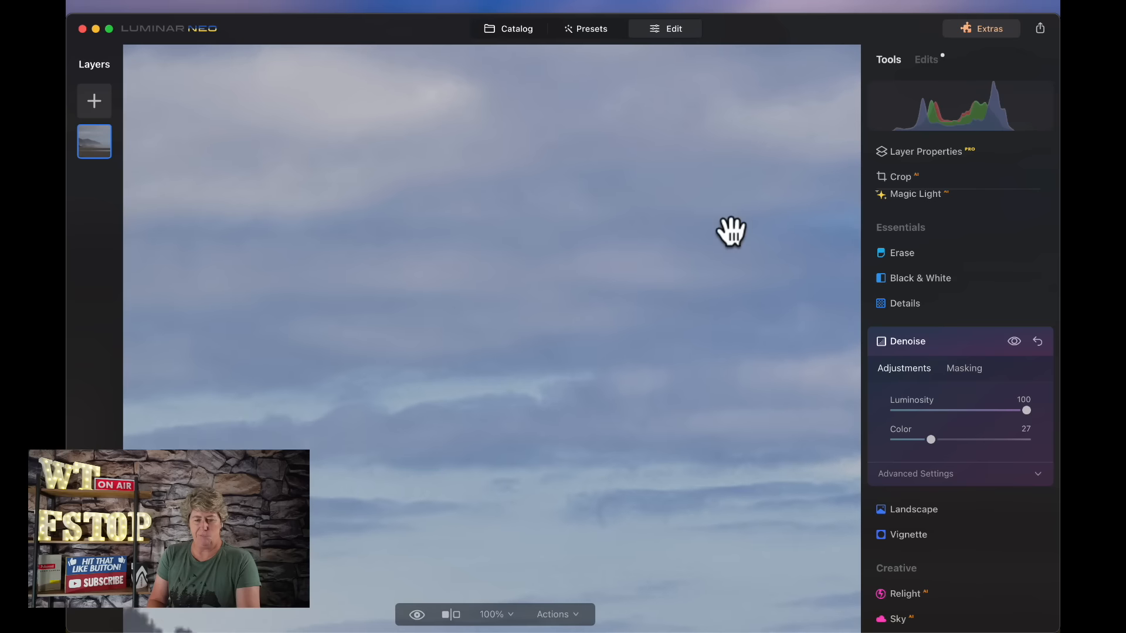
left_click(1014, 343)
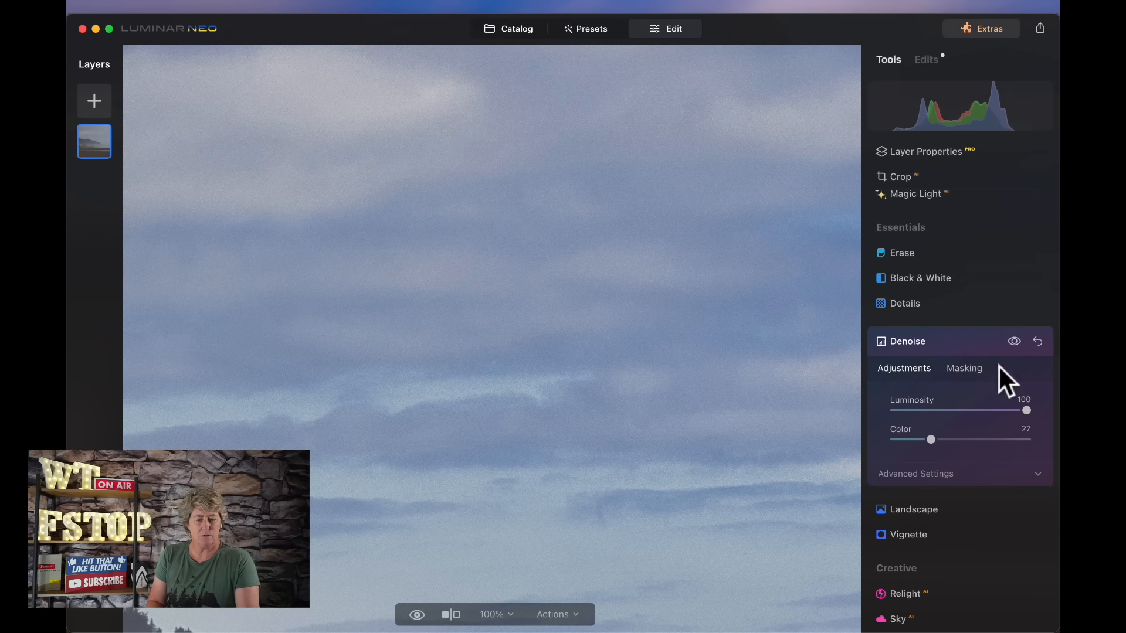
left_click_drag(932, 440, 987, 441)
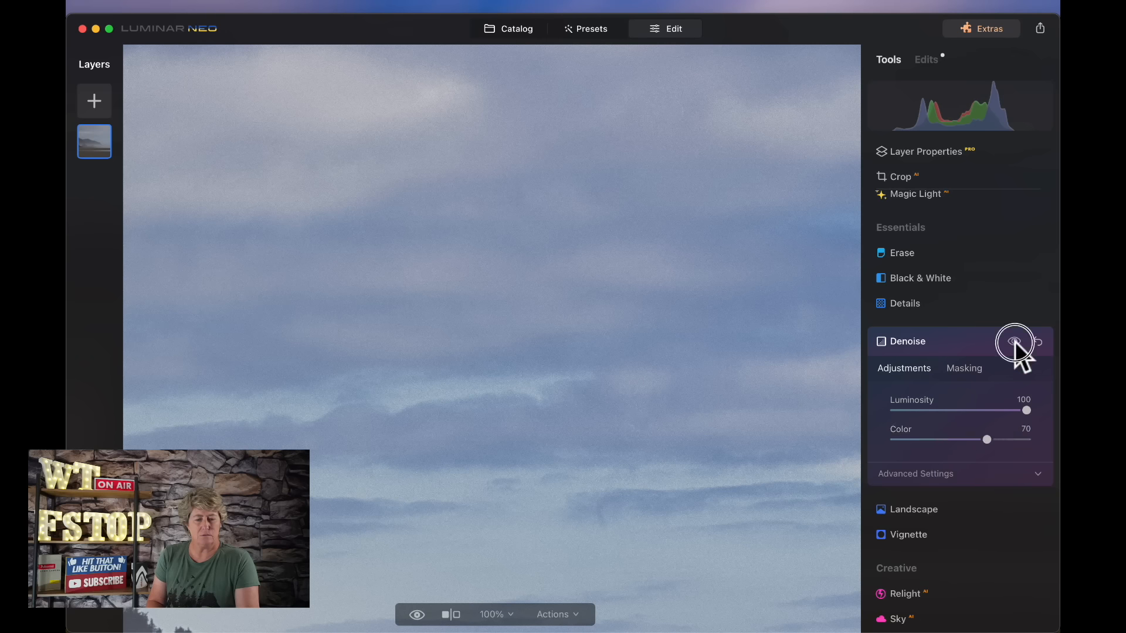
left_click(742, 304)
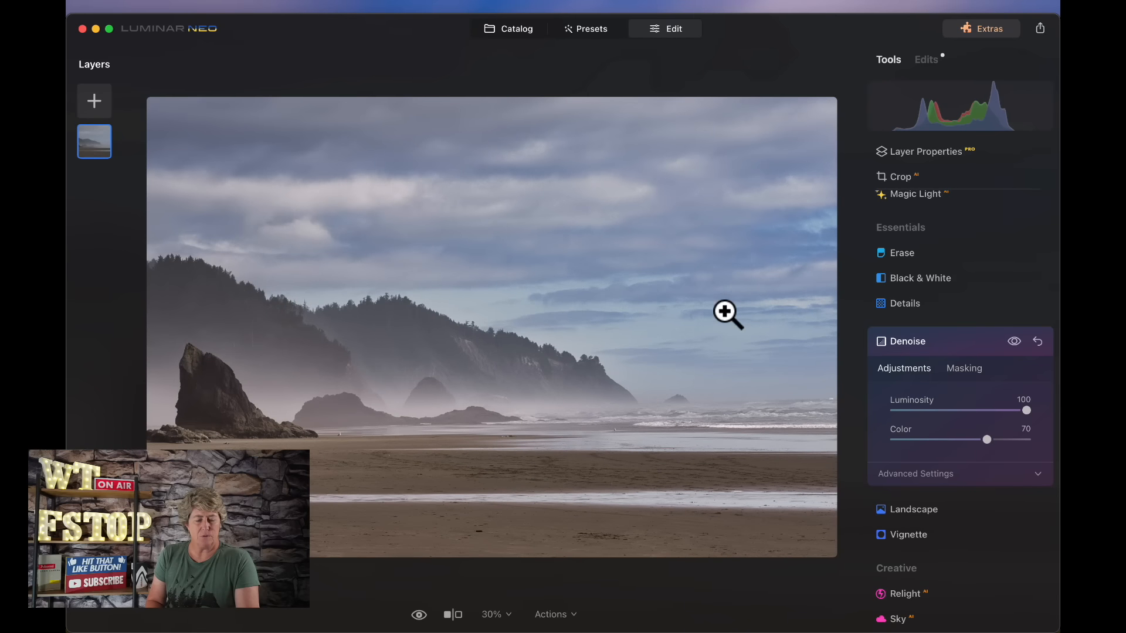
- Open Noiseless and apply its Low adjustment
scroll(903, 229, "up", 5)
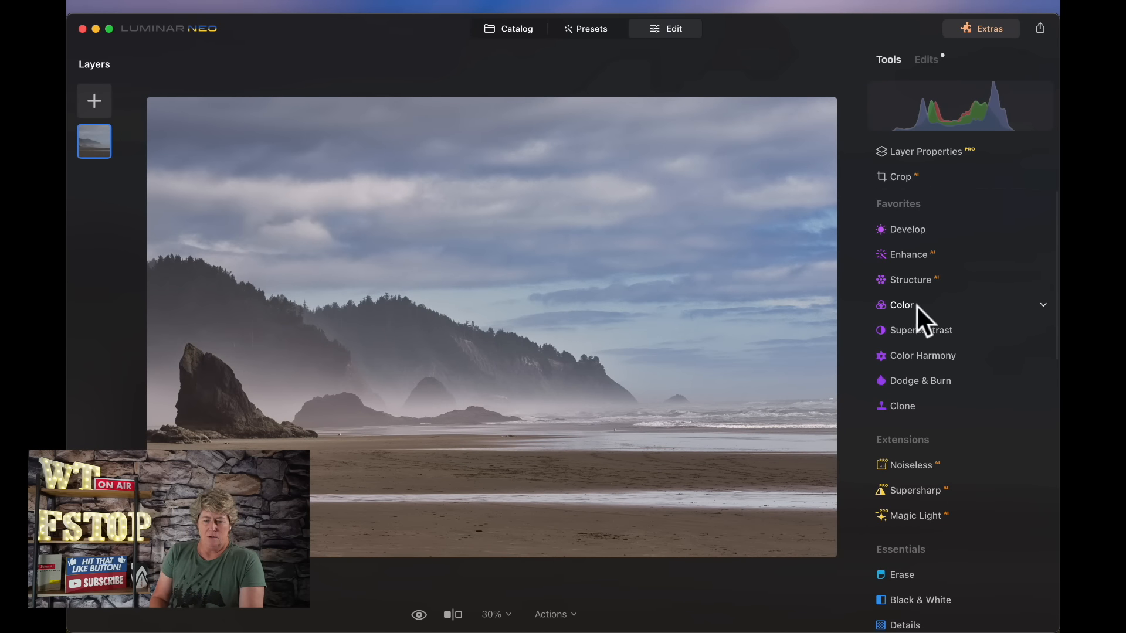
left_click(915, 466)
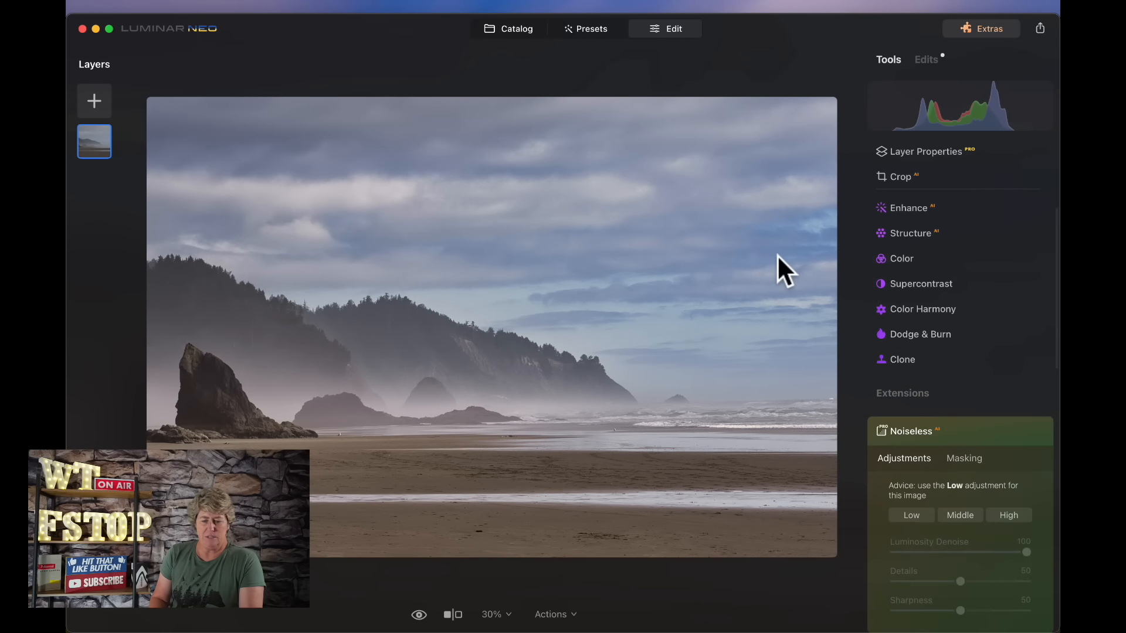
left_click(915, 516)
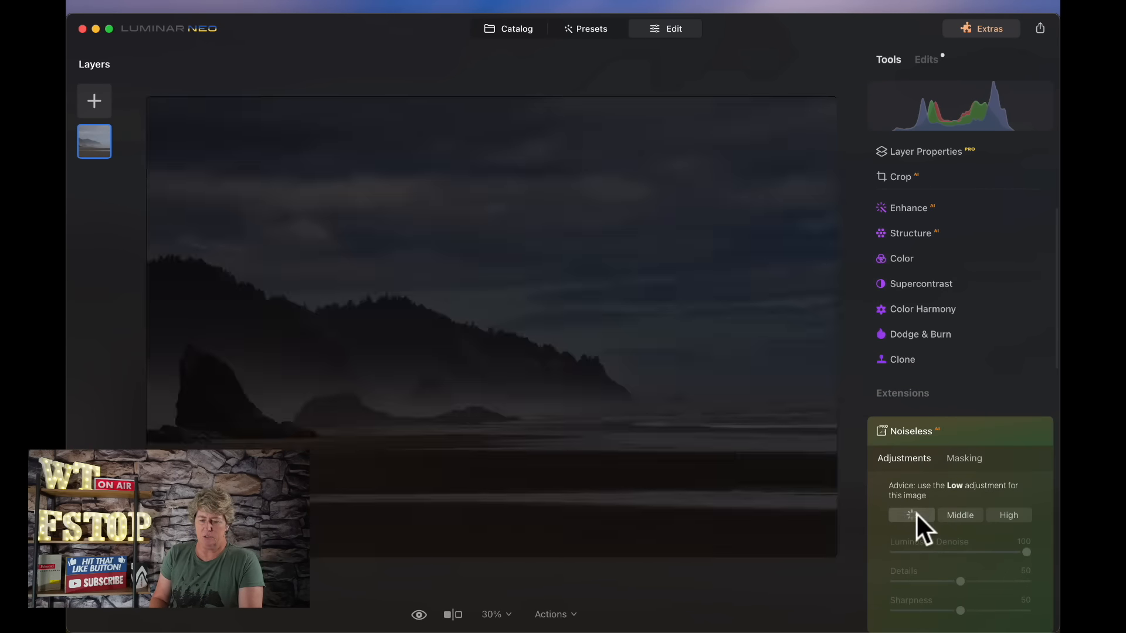